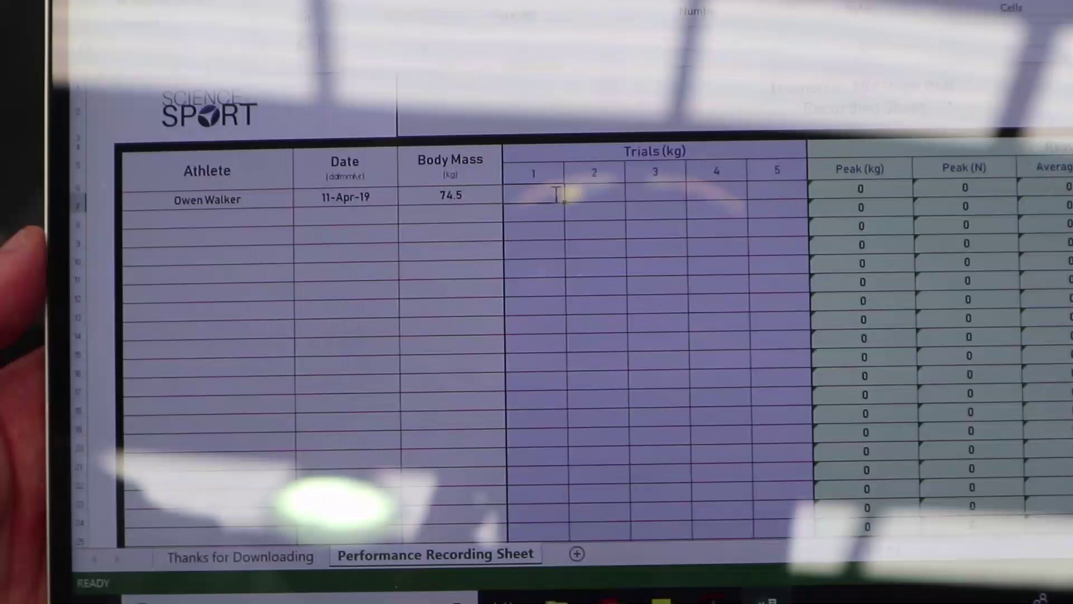
Enter 131.75 kg as the first athlete's trial 1 result.
text(.75)
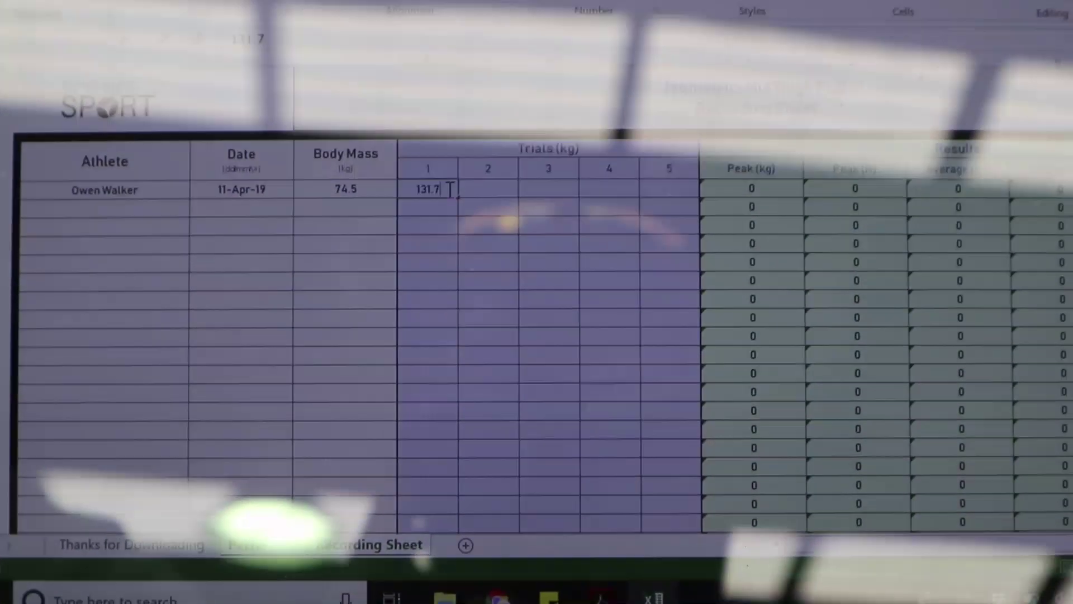
key(Return)
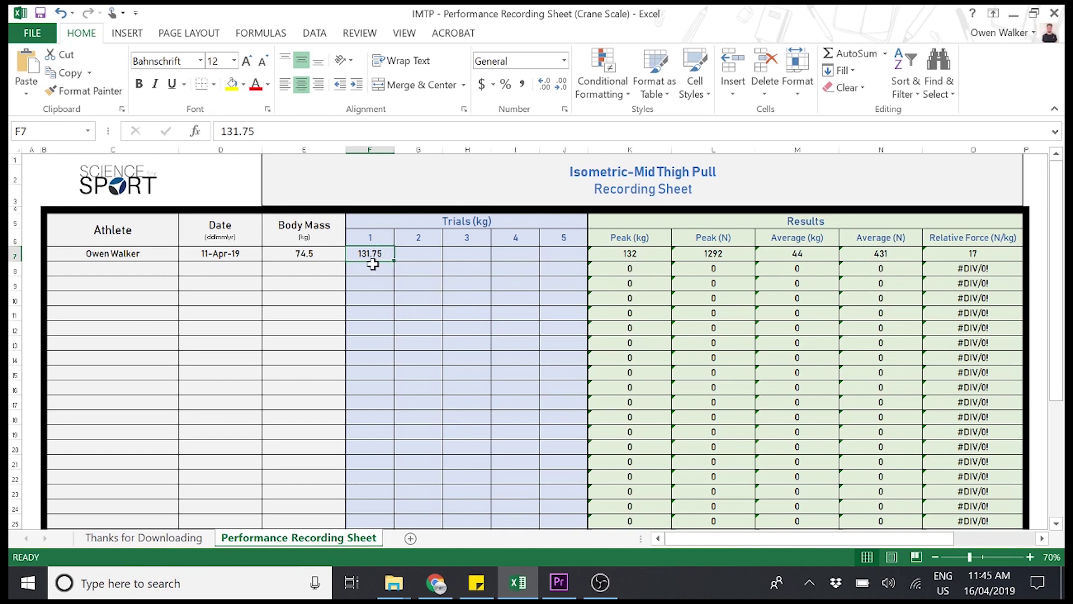
Review the five trial column headings and the first athlete's name, date, body mass and trial 1 entries.
click(383, 236)
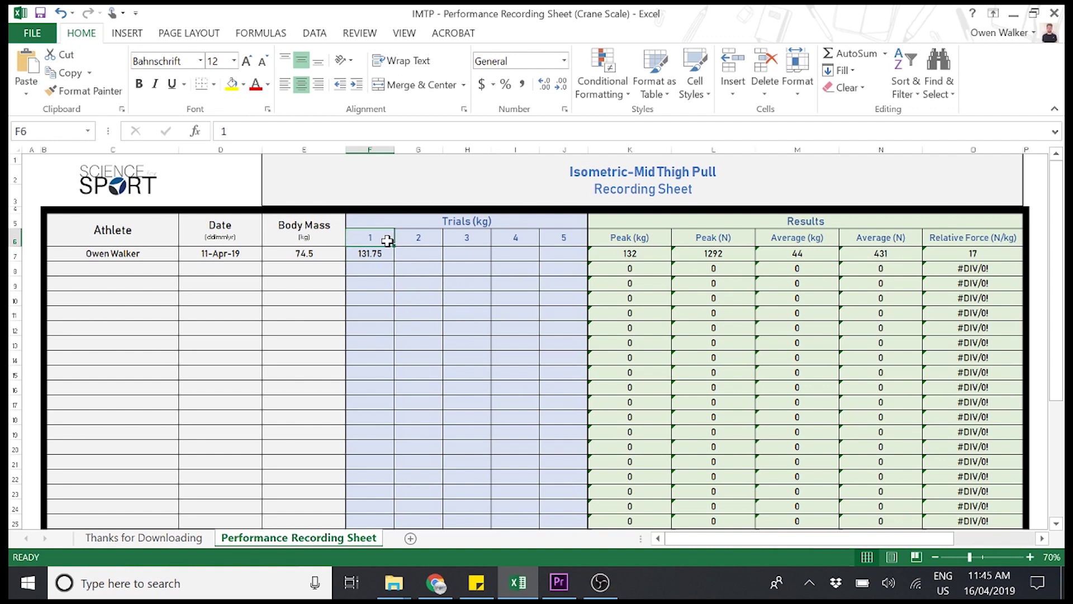
drag(384, 239, 551, 239)
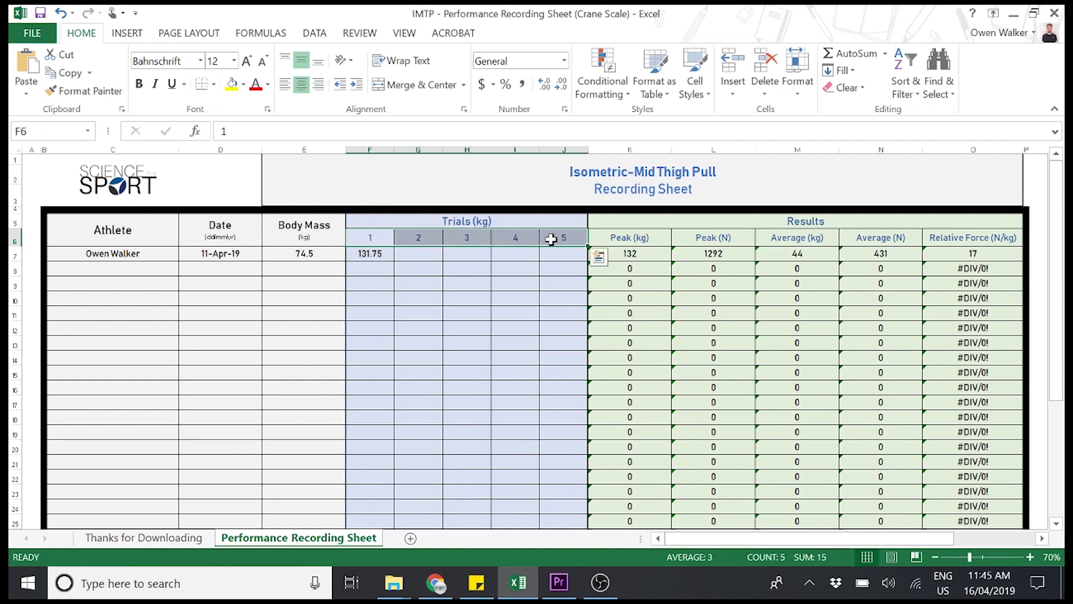
click(374, 236)
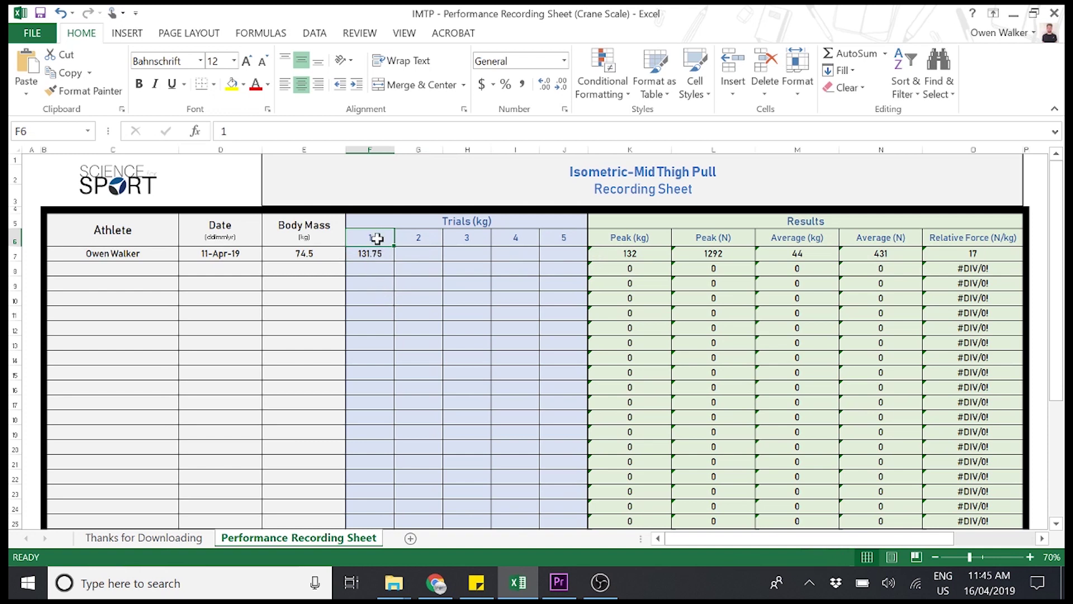
click(408, 239)
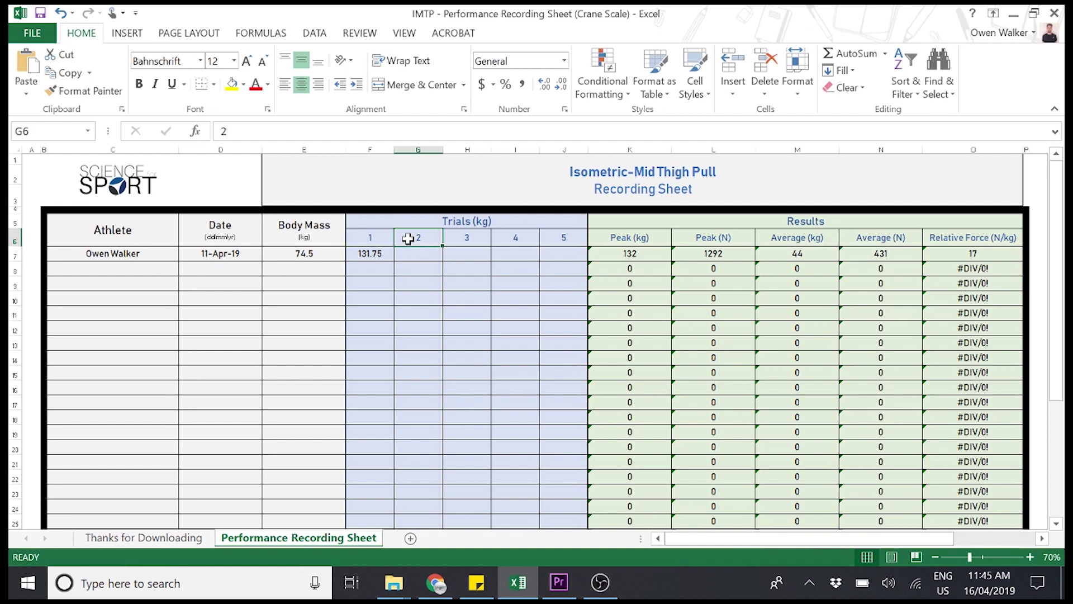
click(451, 239)
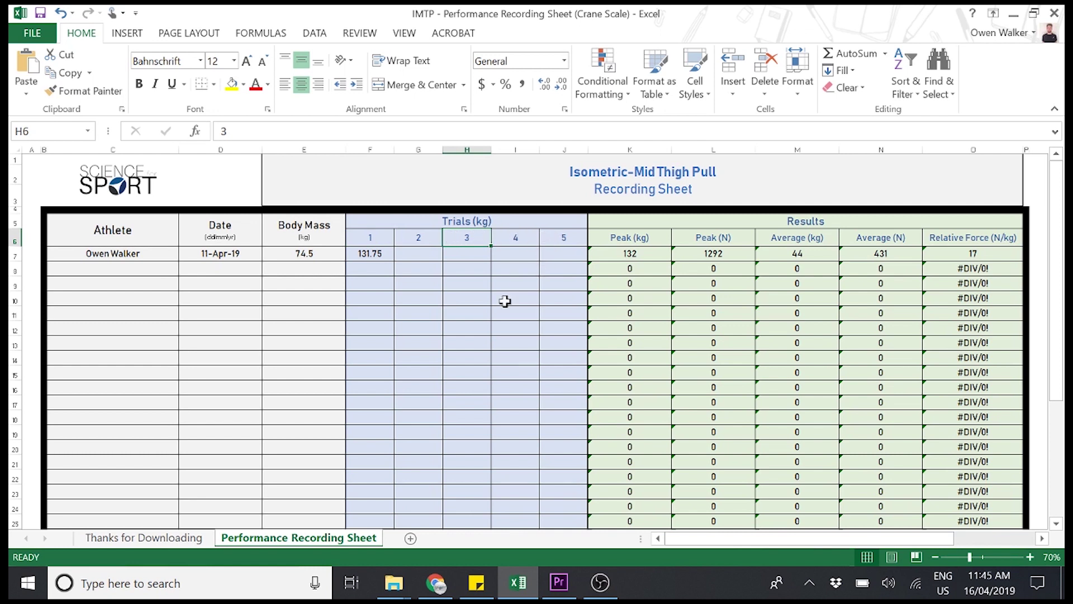
click(133, 254)
click(221, 254)
click(292, 254)
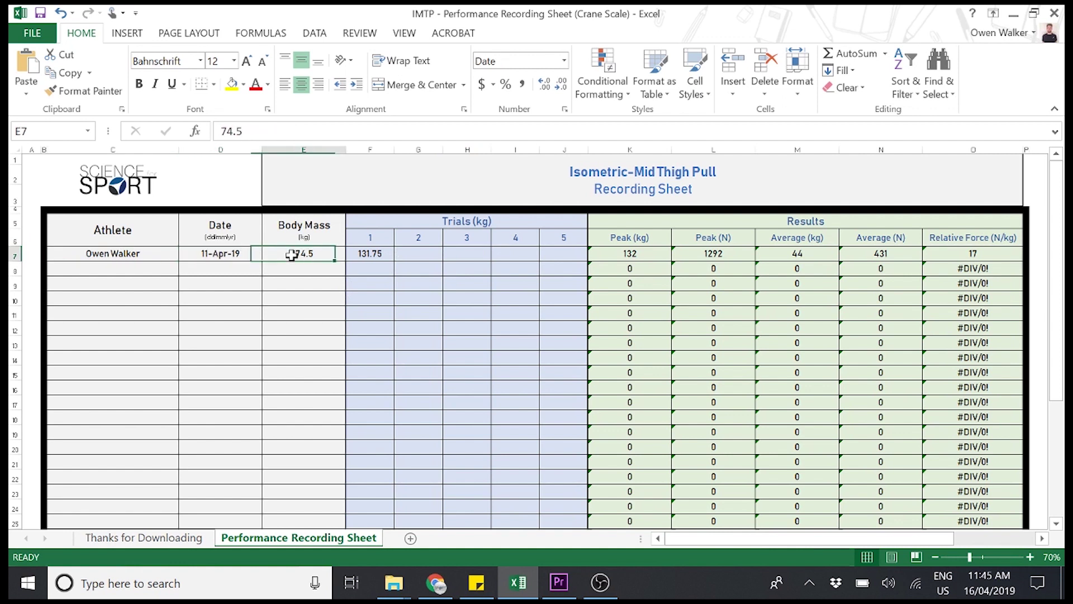
click(365, 253)
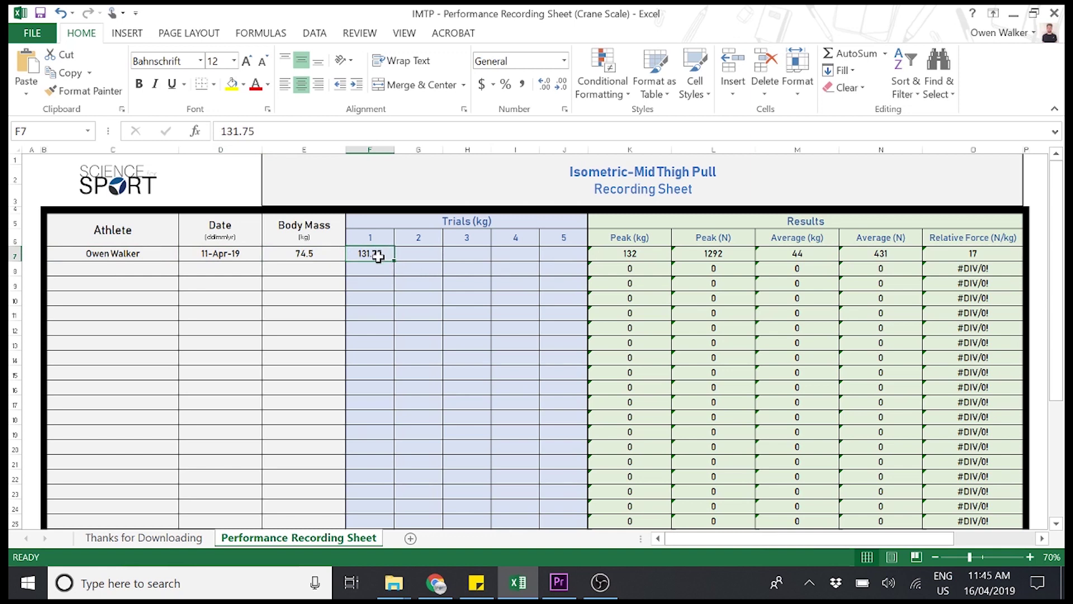
Fill in the first athlete's trials 2 to 5 with 130, 128, 134 and 131 kg.
click(414, 253)
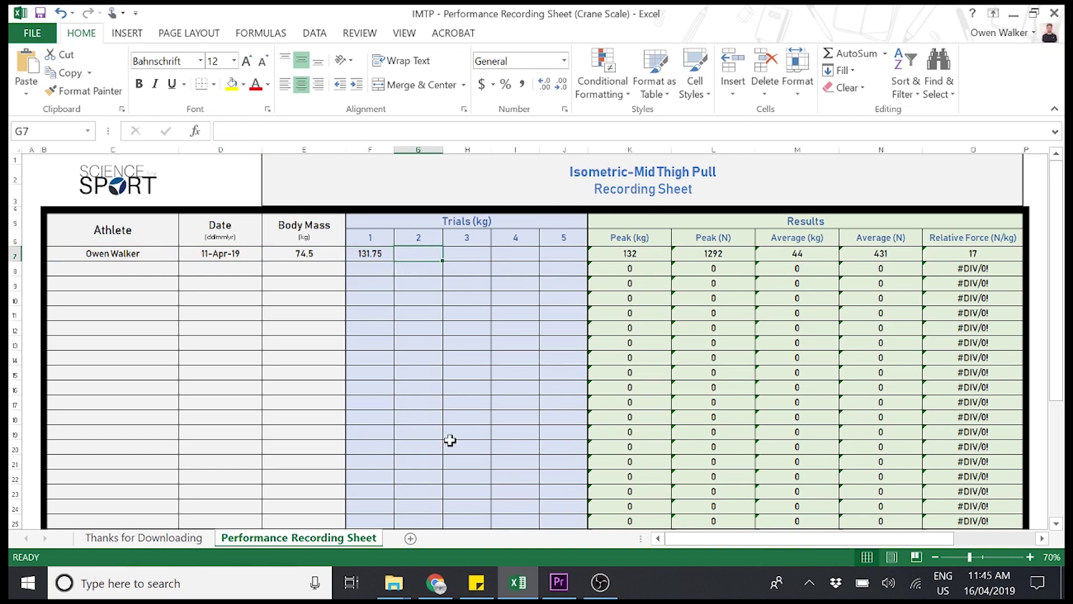
text(130)
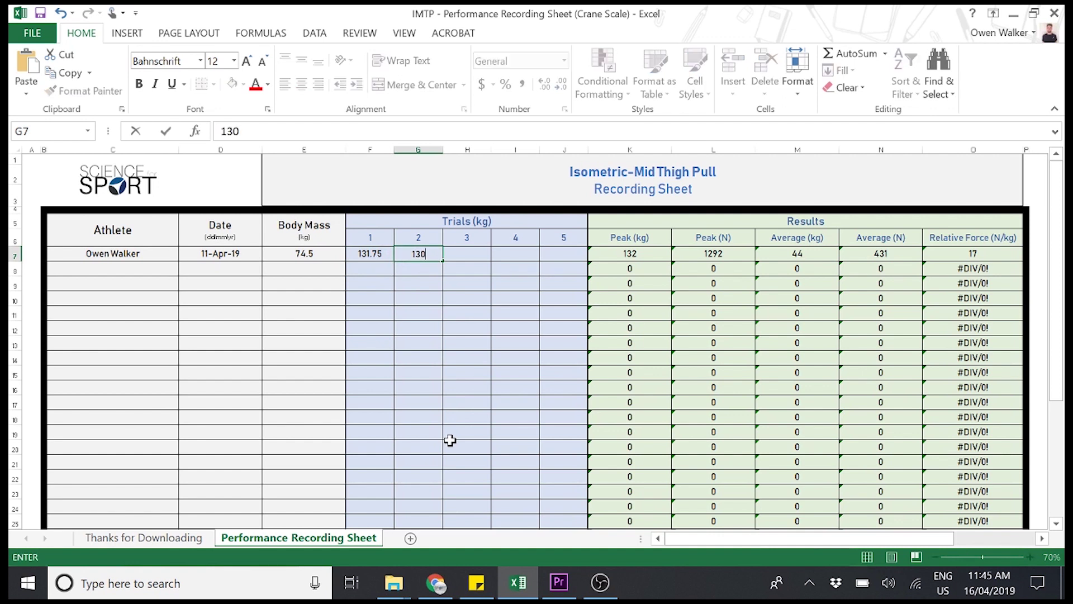
key(Tab)
text(128)
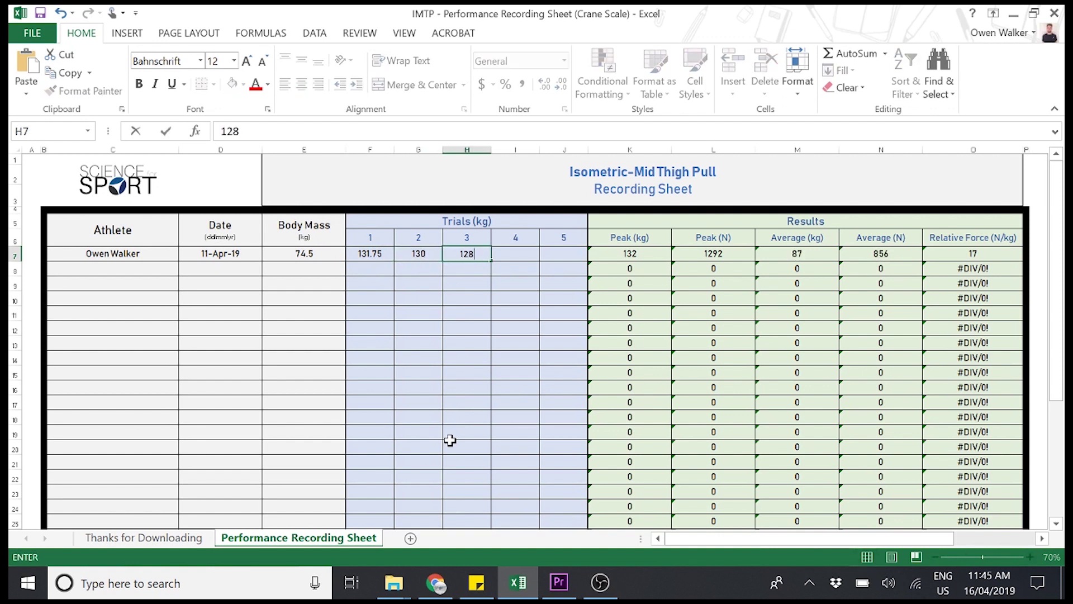
key(Tab)
text(134)
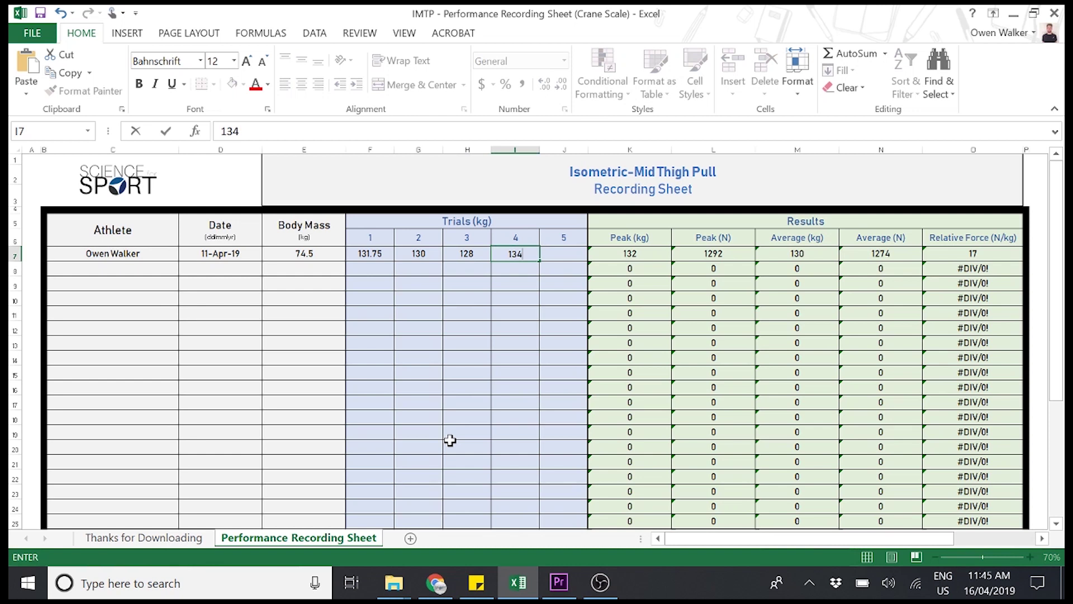
key(Tab)
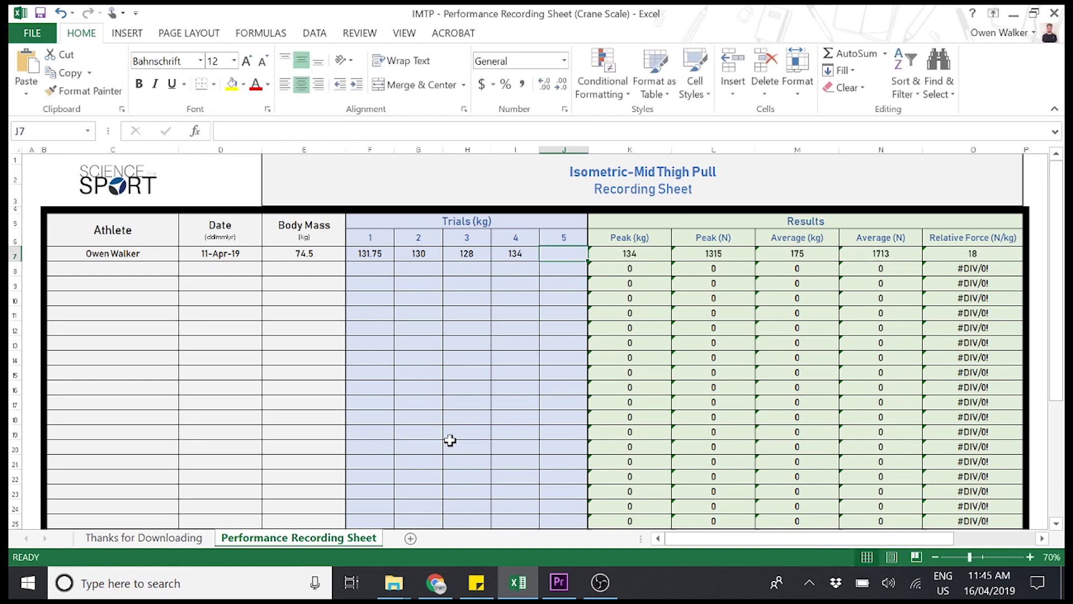
text(131)
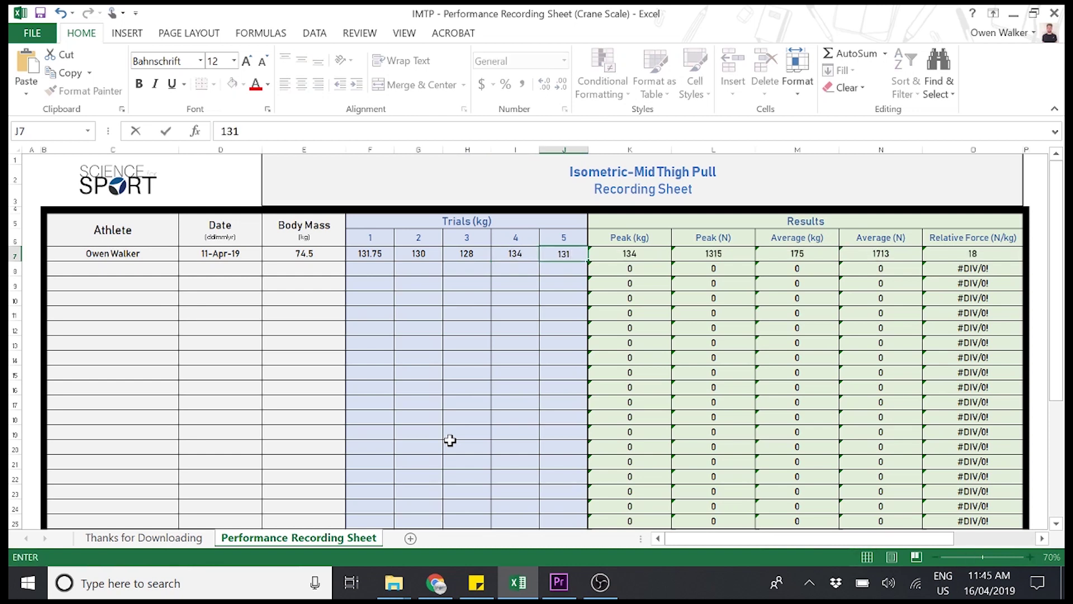
click(503, 371)
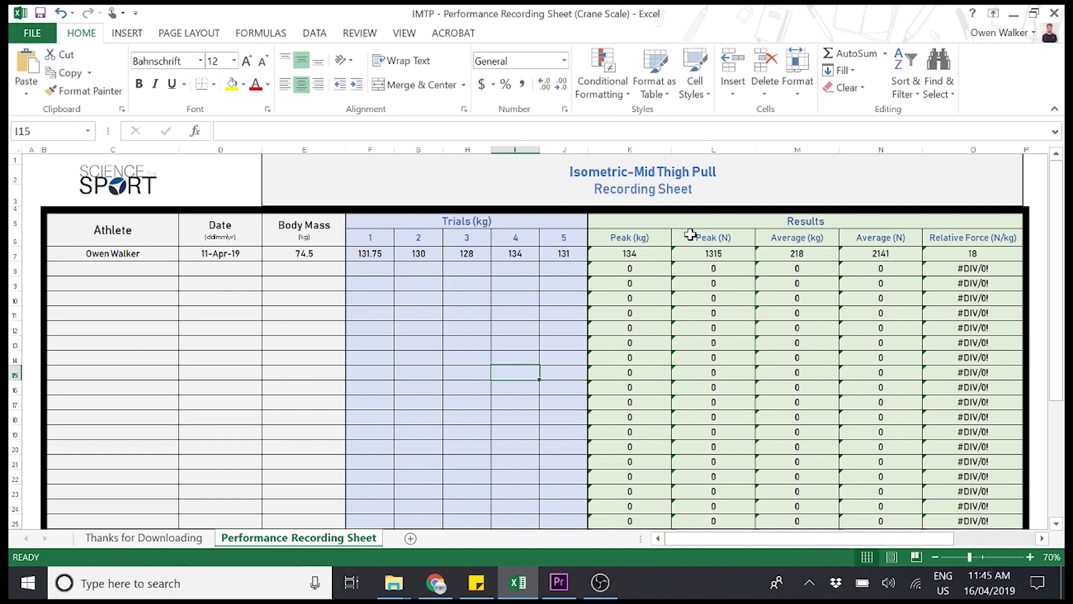
Examine how the first athlete's peak, average and relative force results are calculated from the five trials.
click(646, 239)
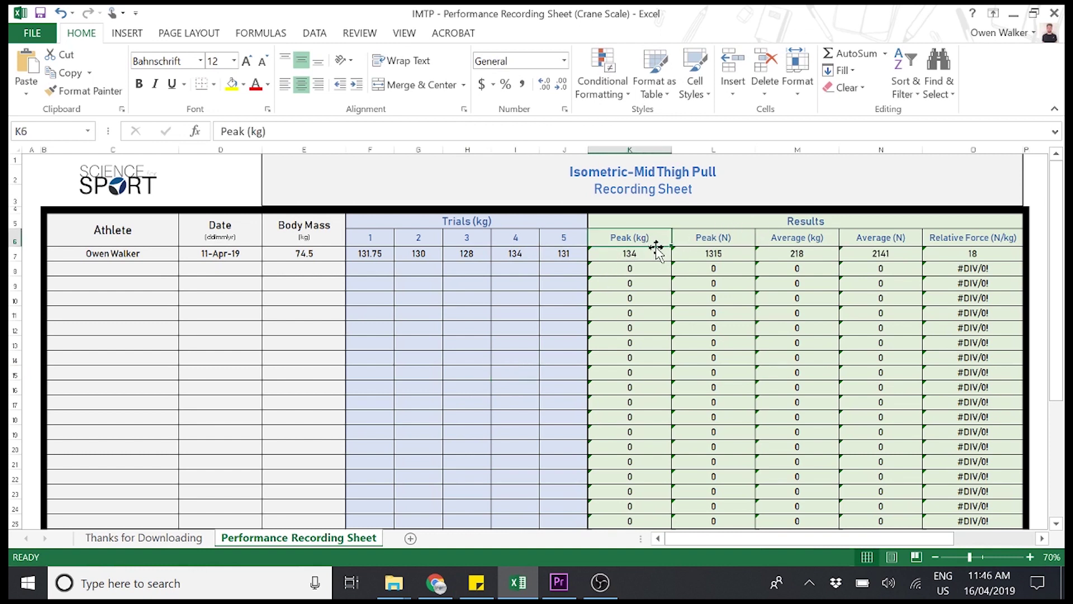
click(656, 255)
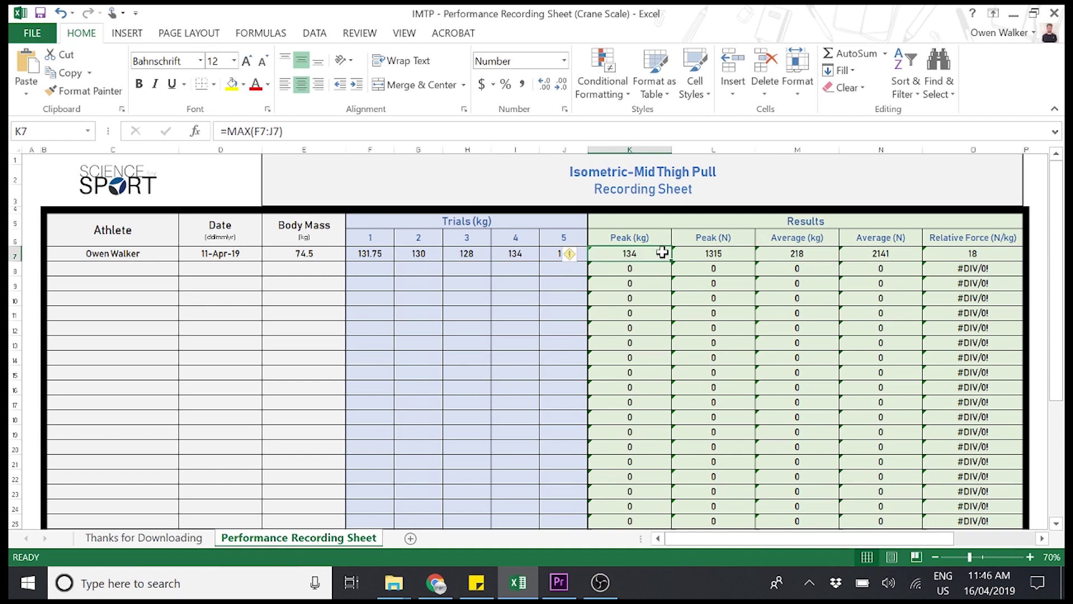
click(529, 253)
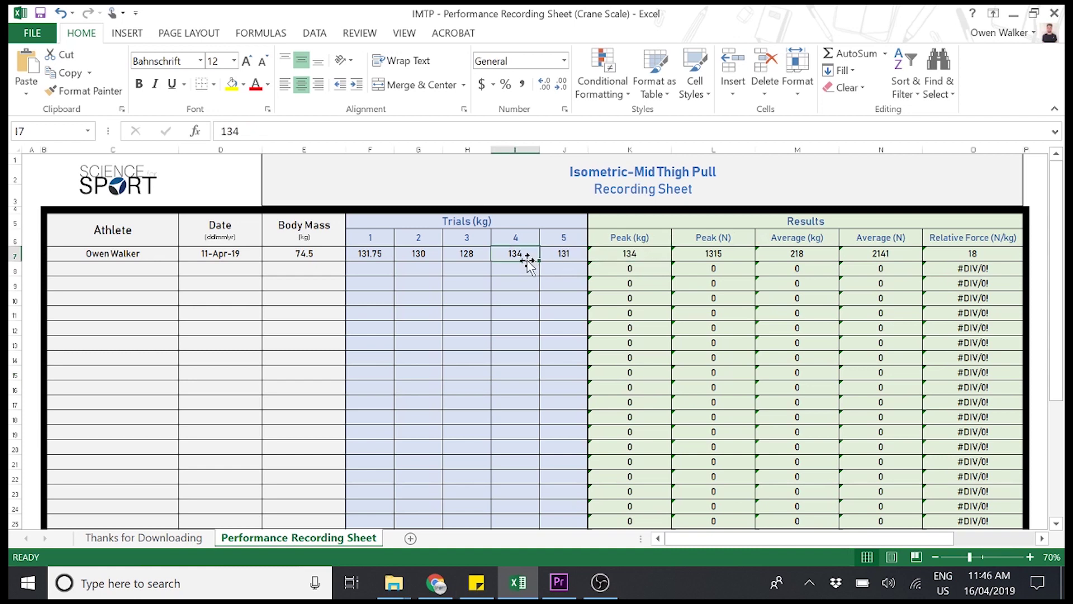
click(713, 250)
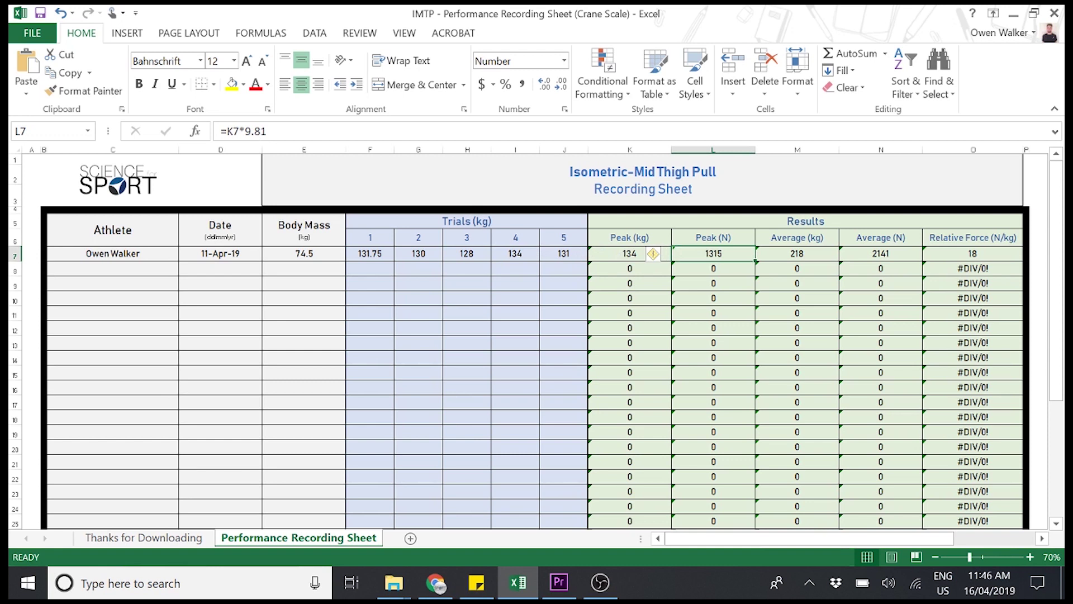
click(267, 131)
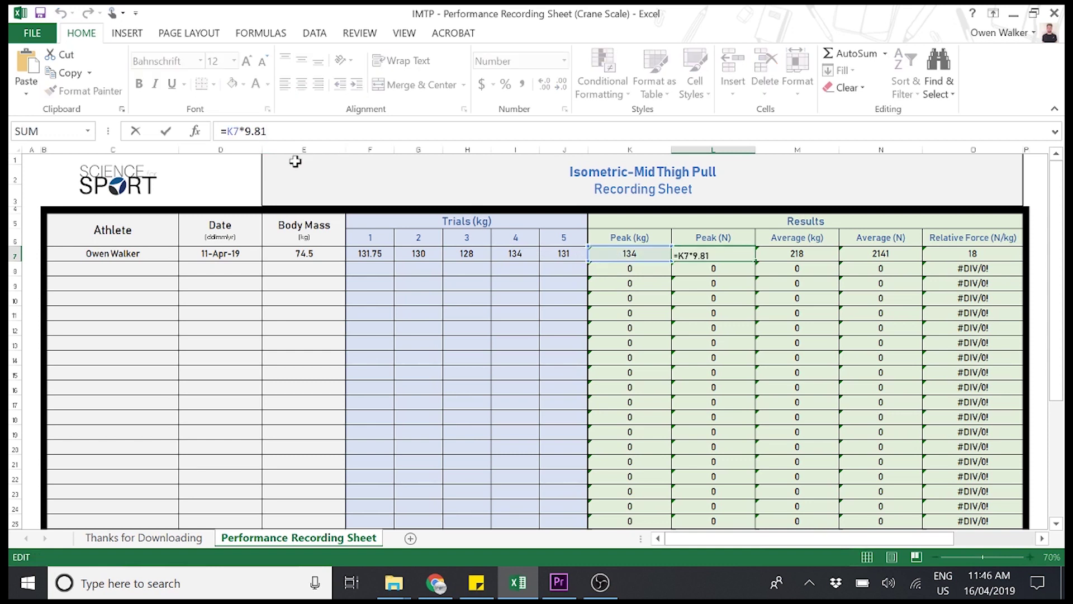
click(732, 260)
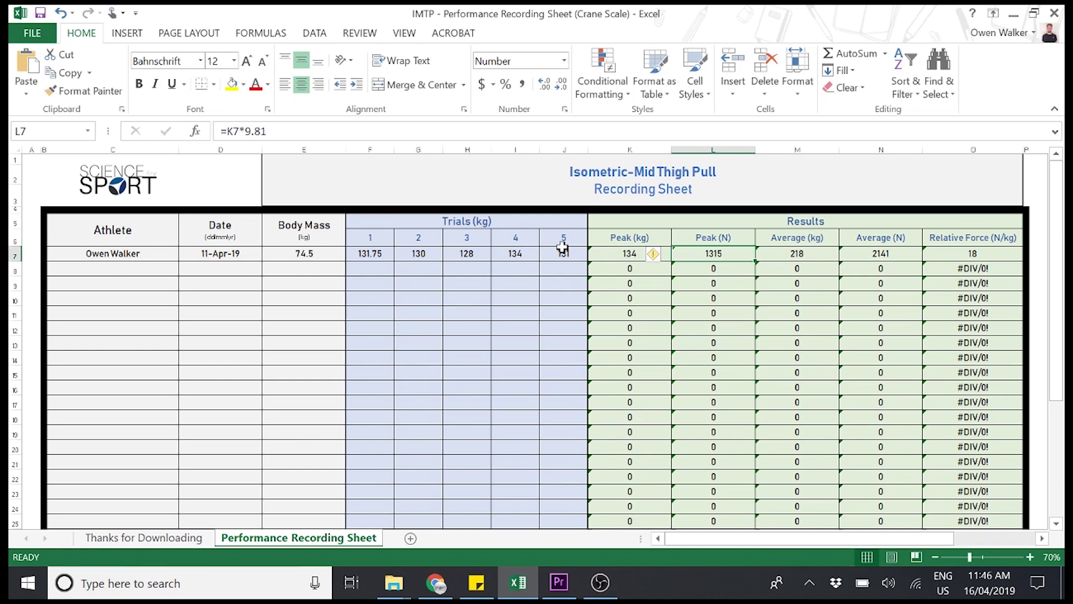
drag(561, 246, 366, 254)
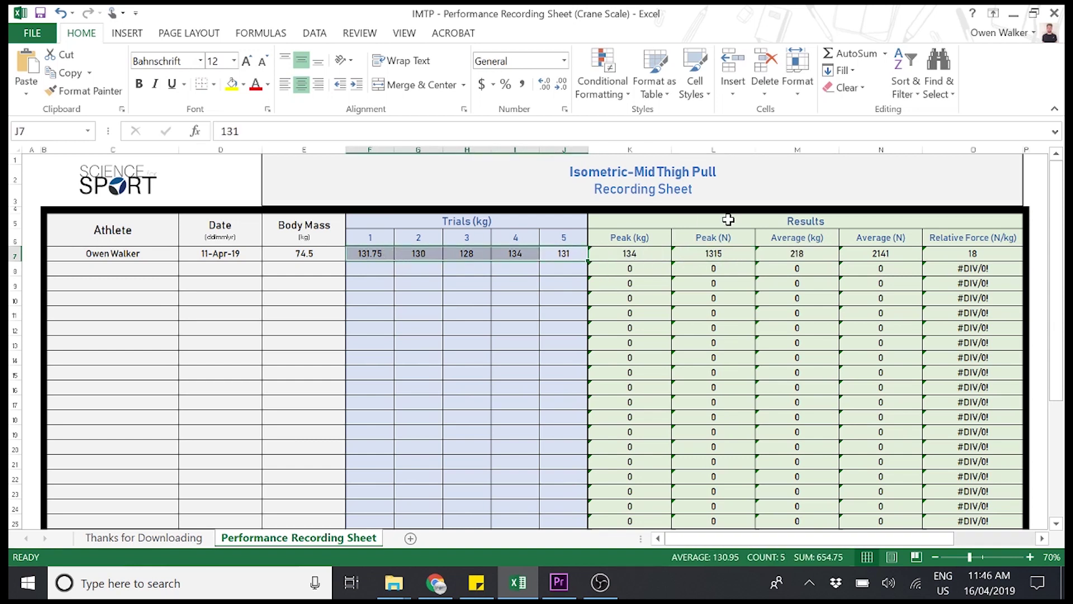
click(544, 280)
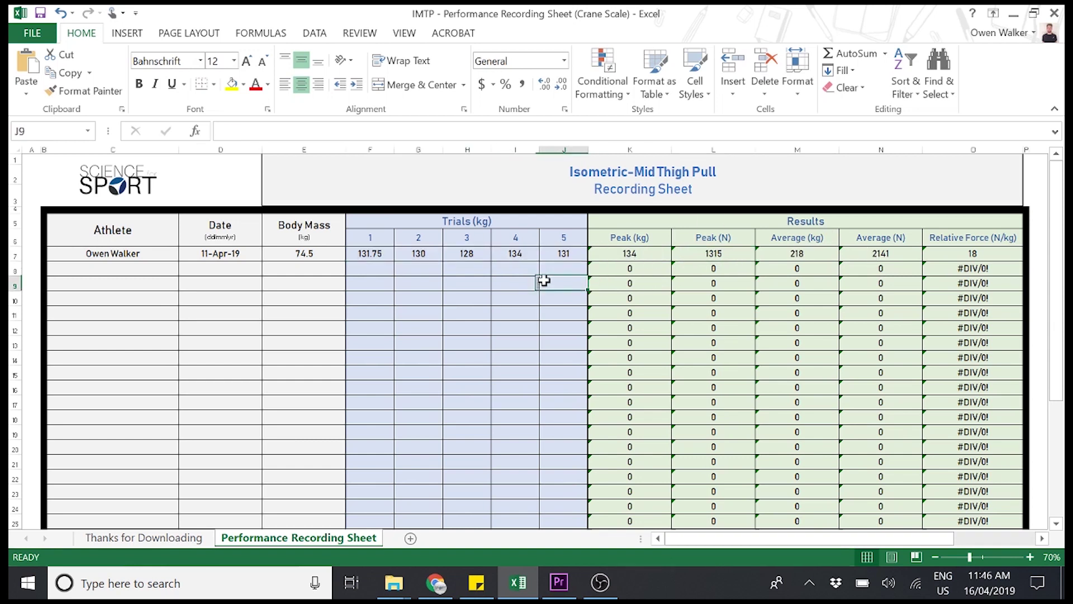
click(865, 251)
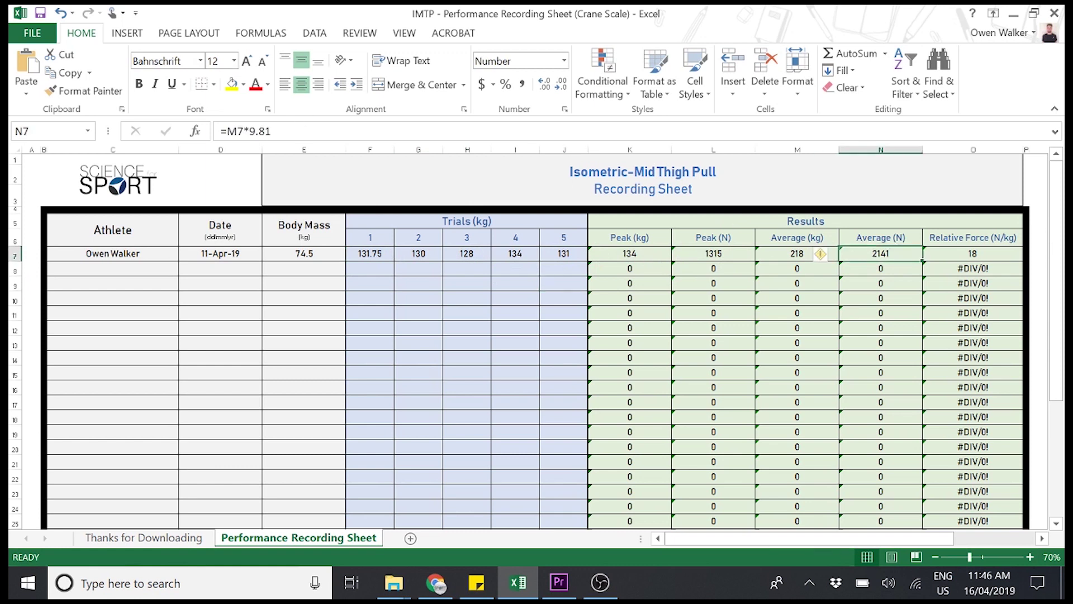
click(964, 253)
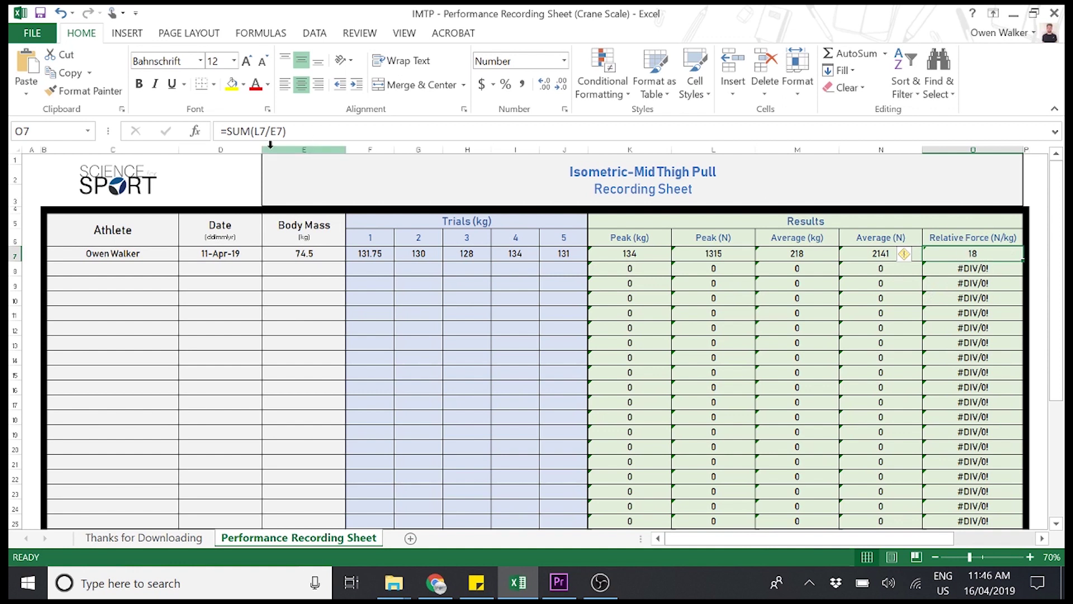
Try basing the first athlete's relative force on Peak (kg) with the formula =SUM(K7/E7), and restore the original formula.
double_click(979, 255)
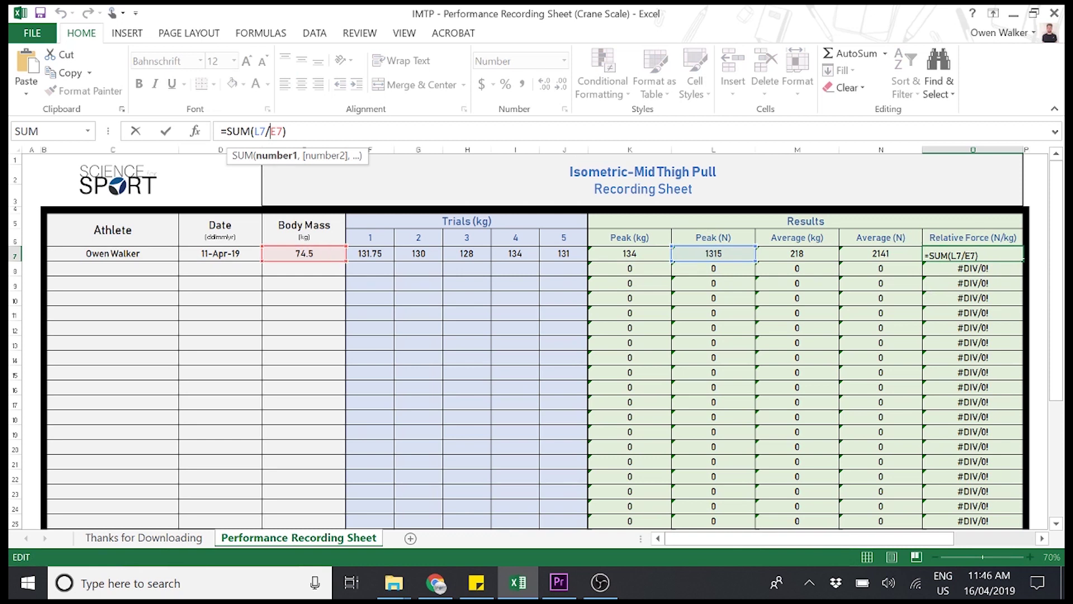
key(Left)
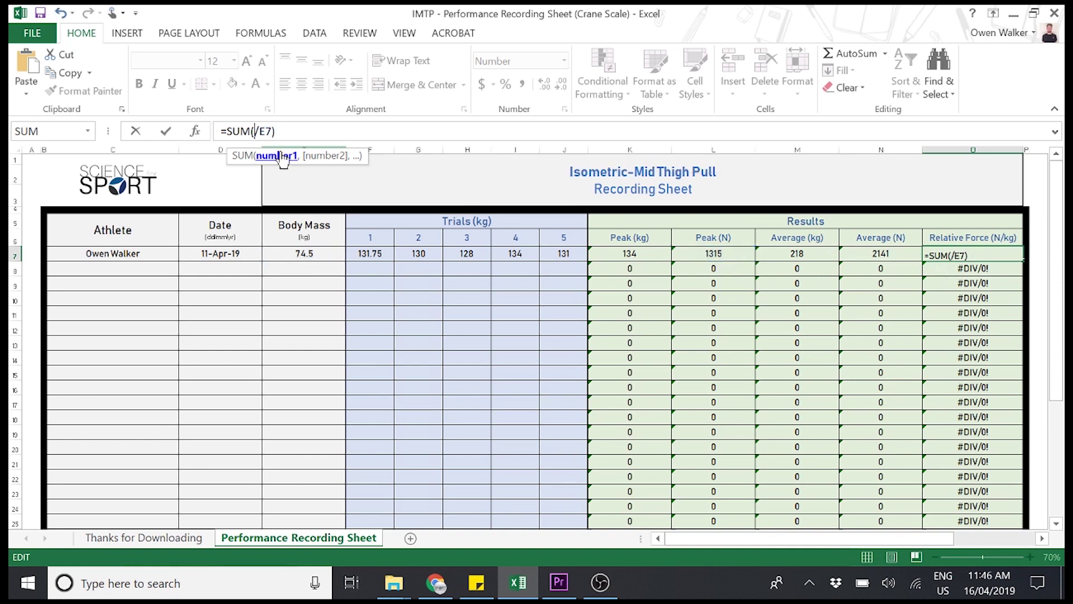
click(654, 258)
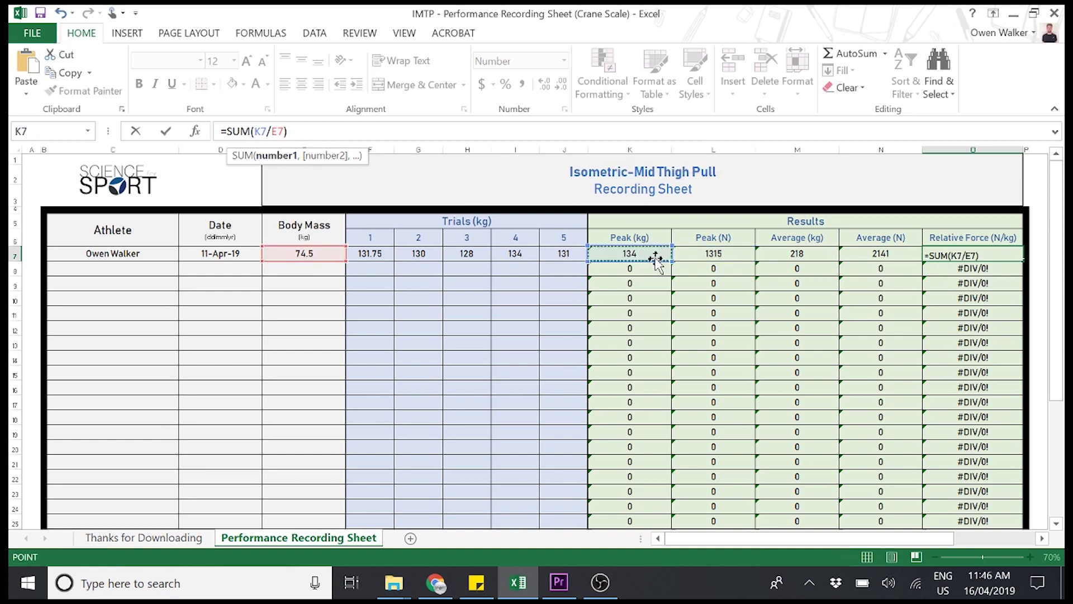
key(Return)
click(992, 255)
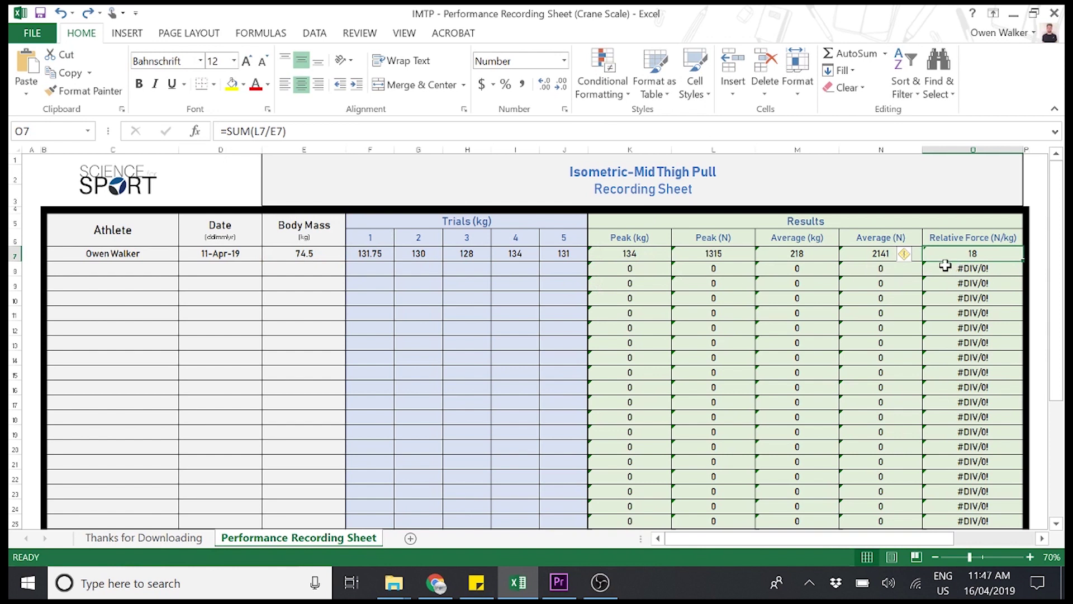
click(475, 309)
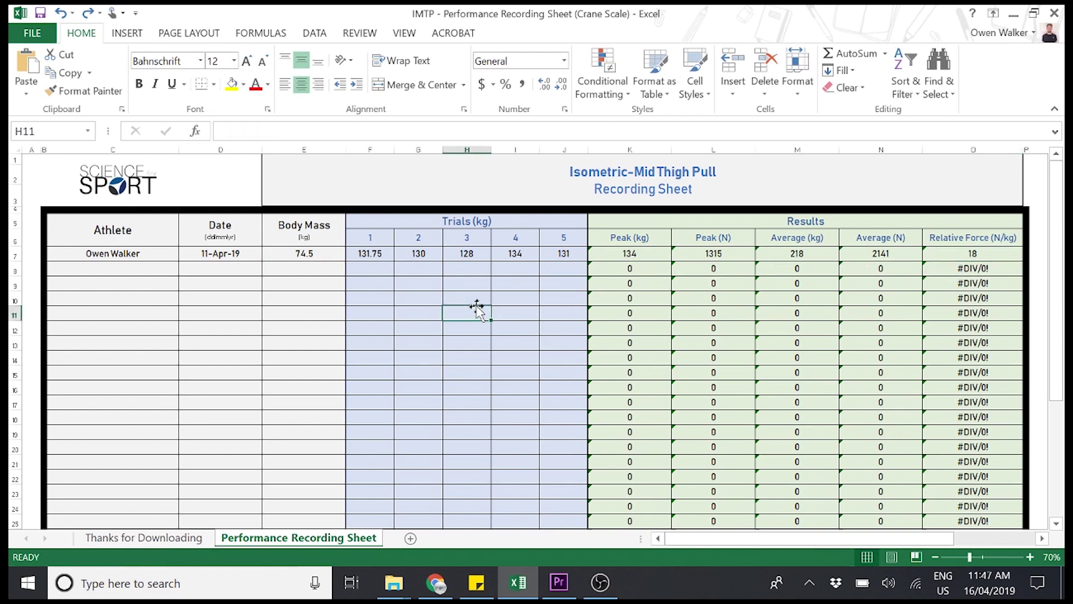
Fill in the second athlete's name, the date 11-Apr-19 and a body mass of 80 kg in row 8.
click(120, 267)
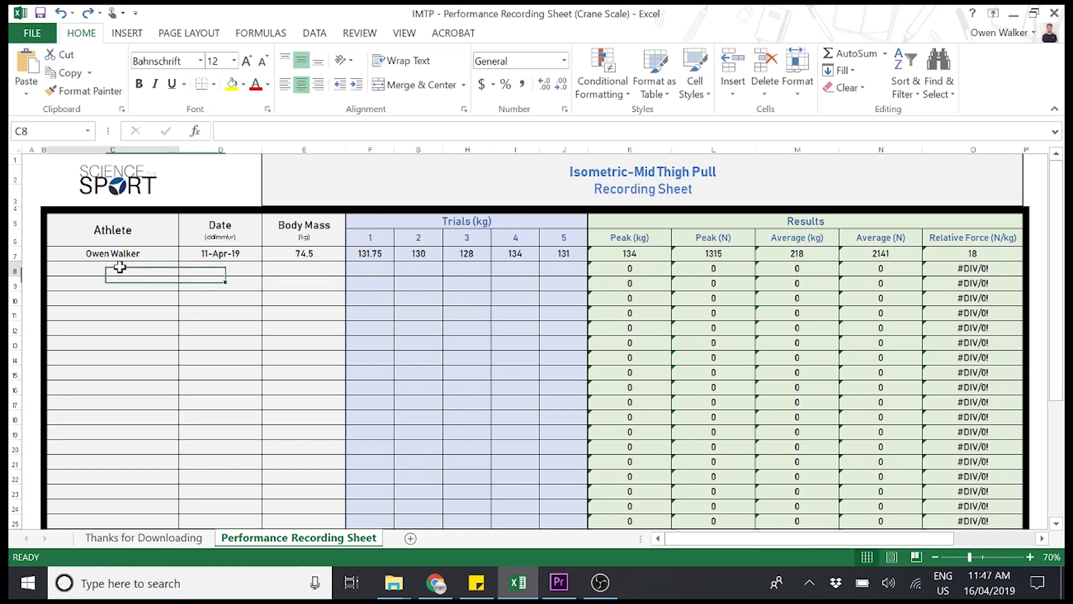
text(Mike)
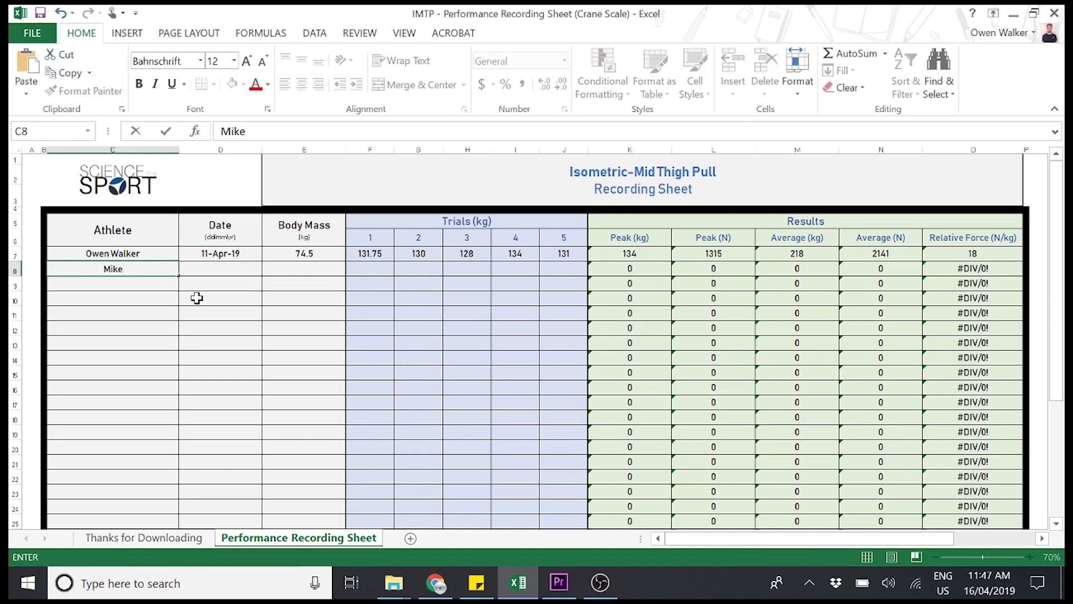
text( F)
key(Tab)
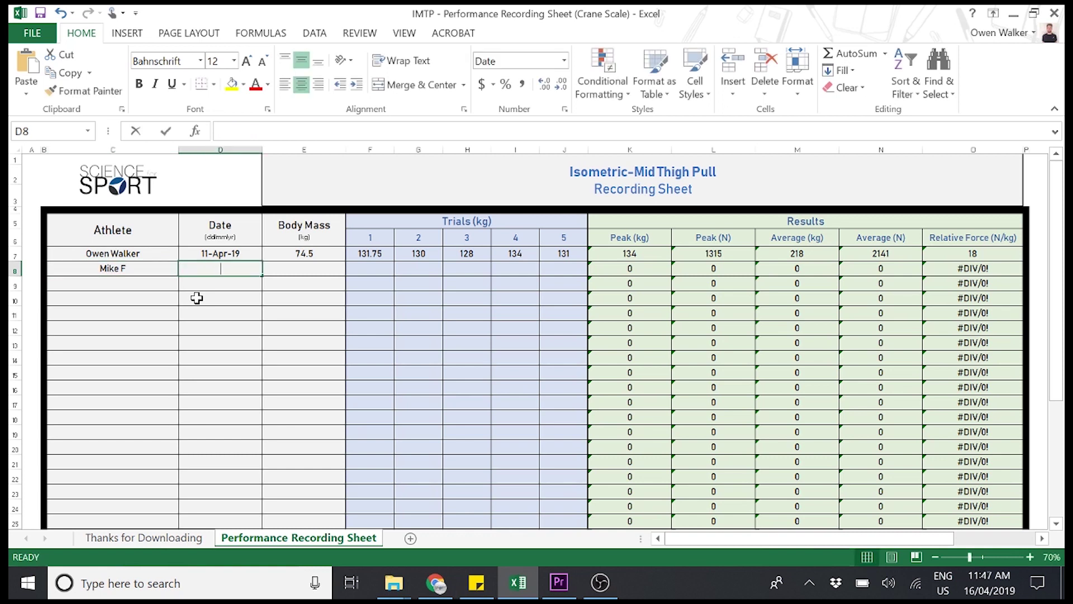
text(11apr19)
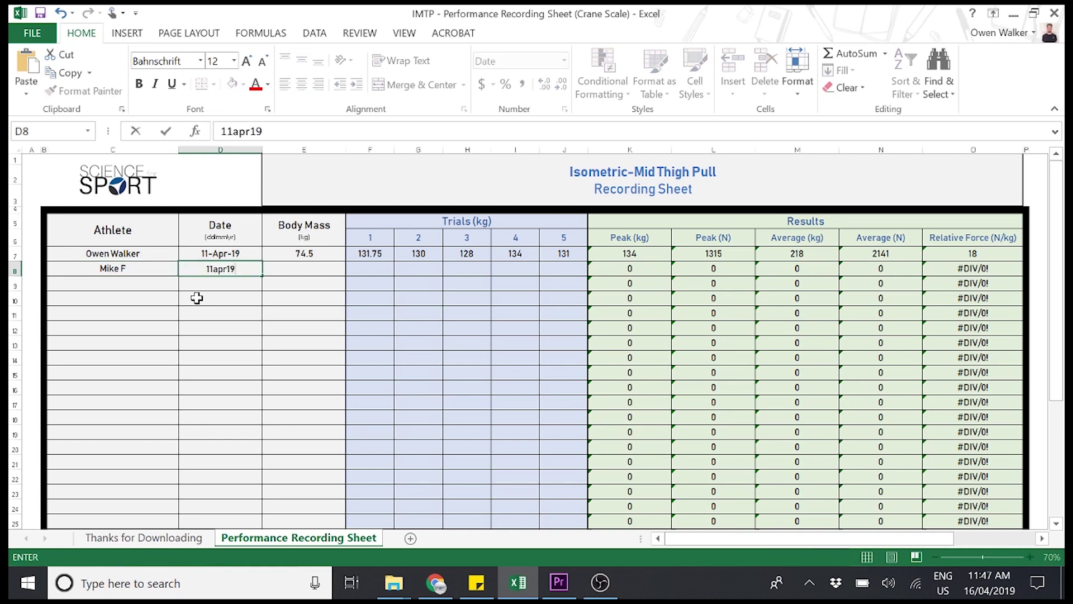
key(Tab)
text(80)
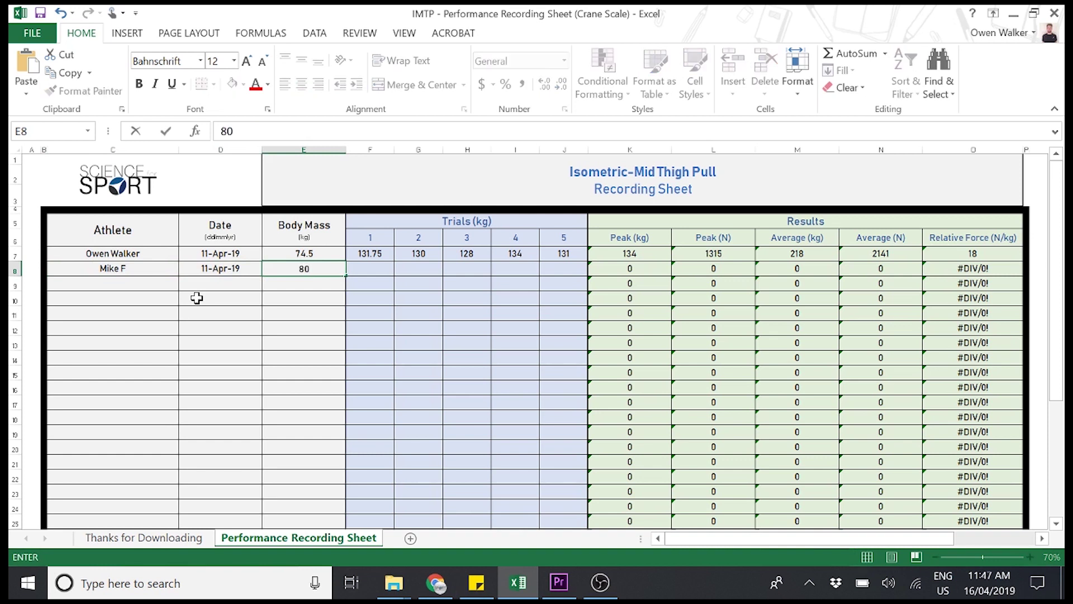
key(Tab)
Record the second athlete's five trials as 156, 154, 153, 167 and 158 kg.
text(156)
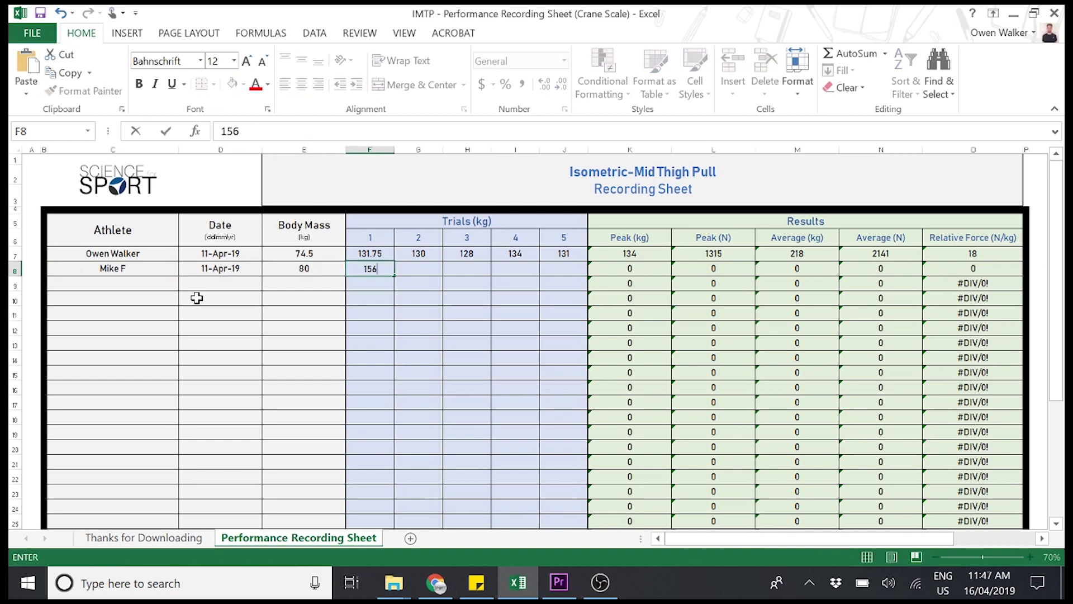
key(Tab)
text(154)
key(Tab)
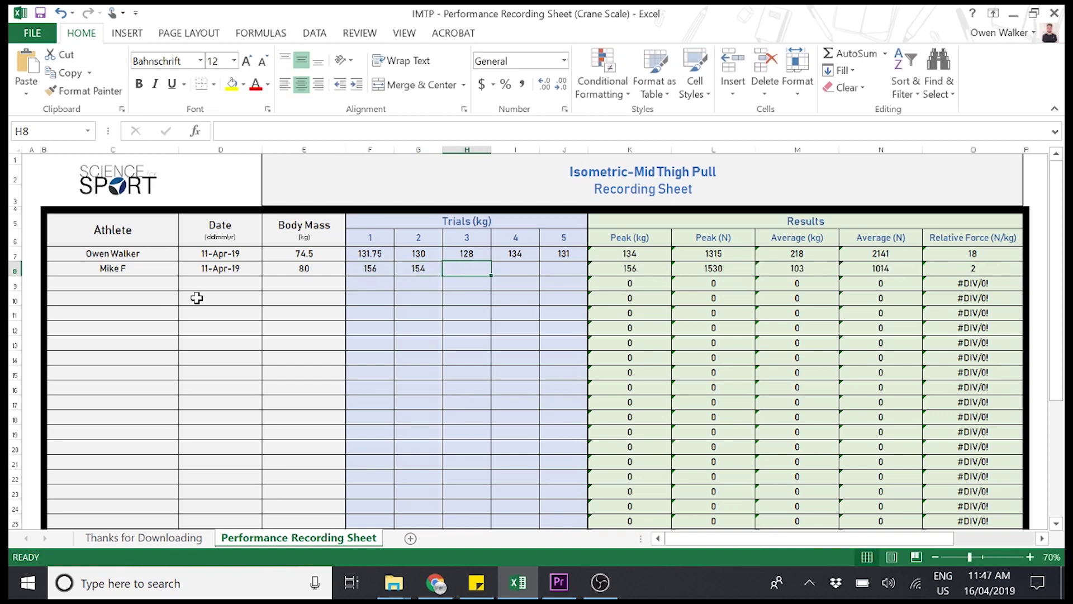
text(153)
key(Tab)
text(167)
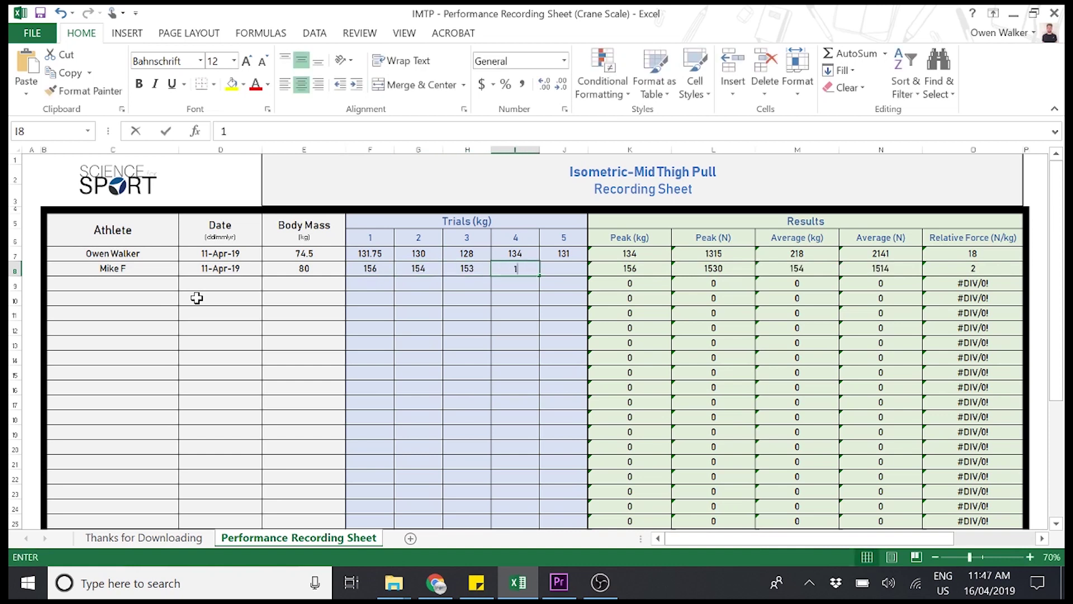
key(Tab)
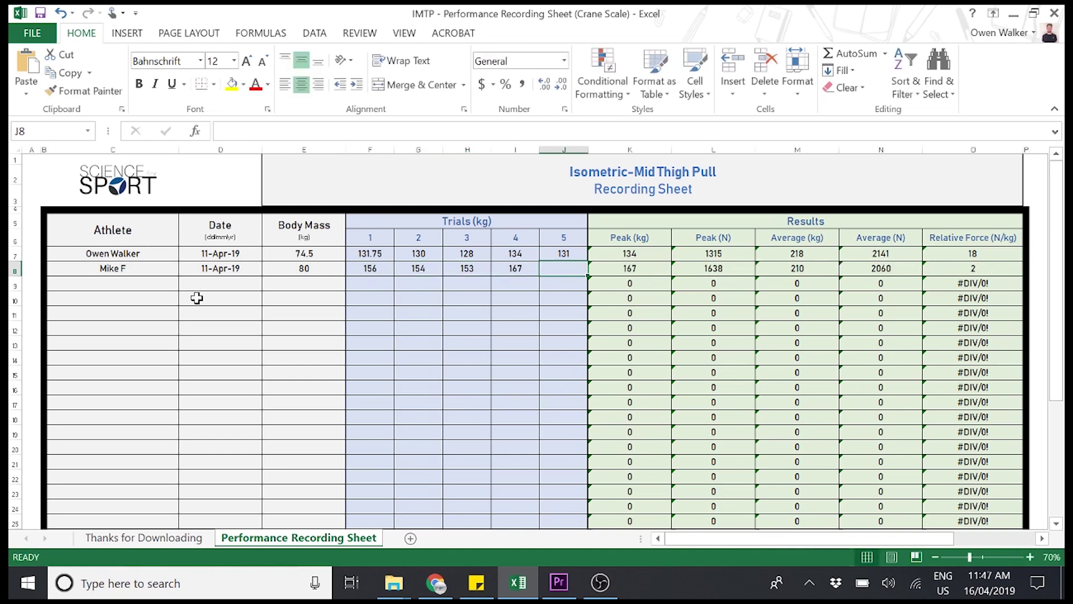
text(1)
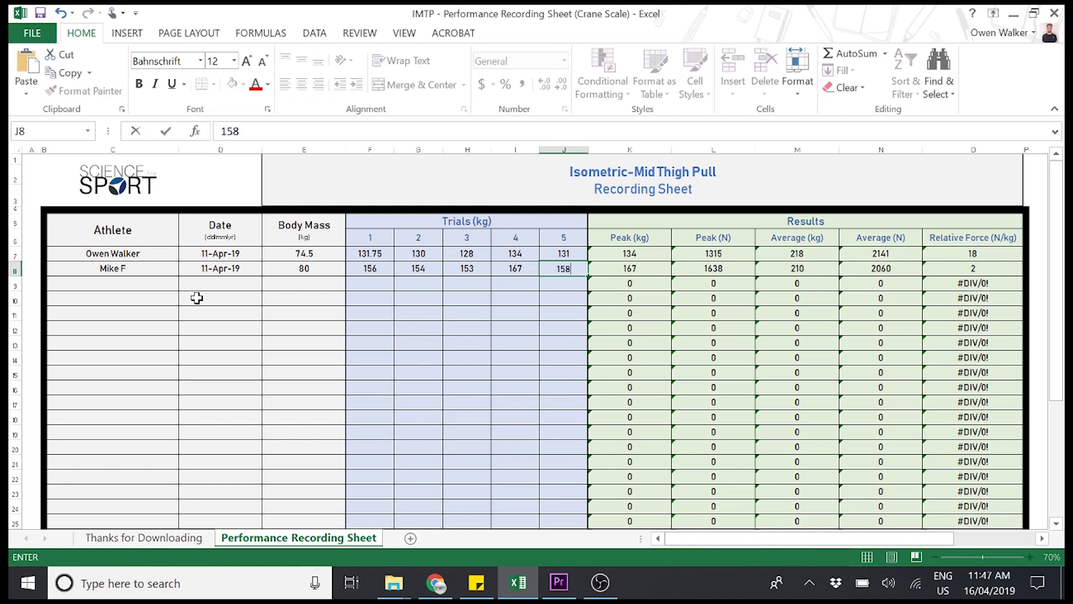
text(58)
key(Return)
Examine the second athlete's peak, average and relative force result cells and their formulas.
key(Up)
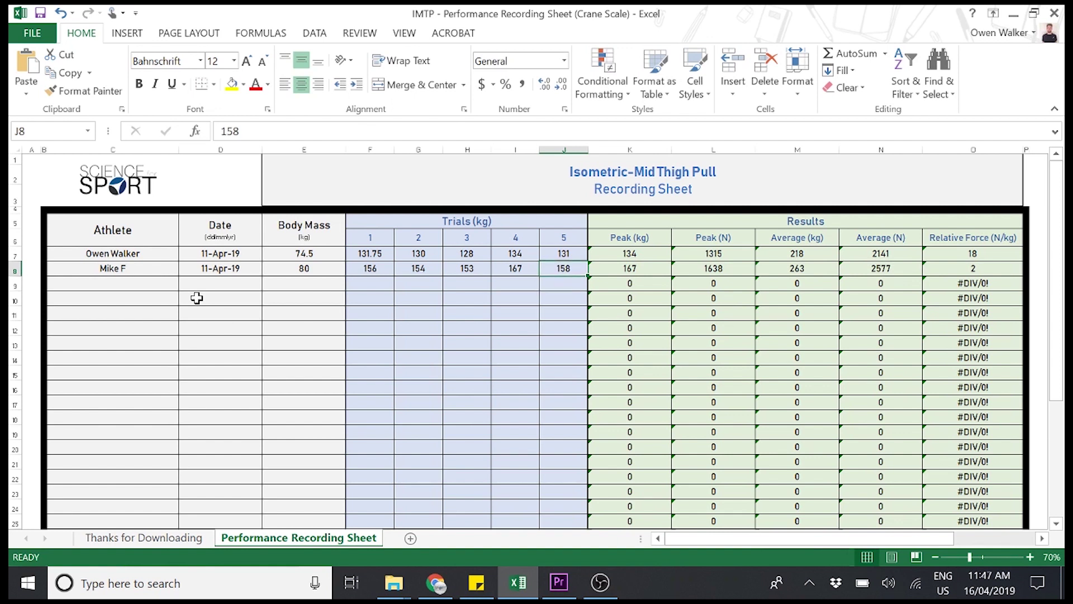
key(Right)
key(Right)
key(Right)
key(Right)
key(Right)
key(Left)
key(Left)
key(Left)
key(Left)
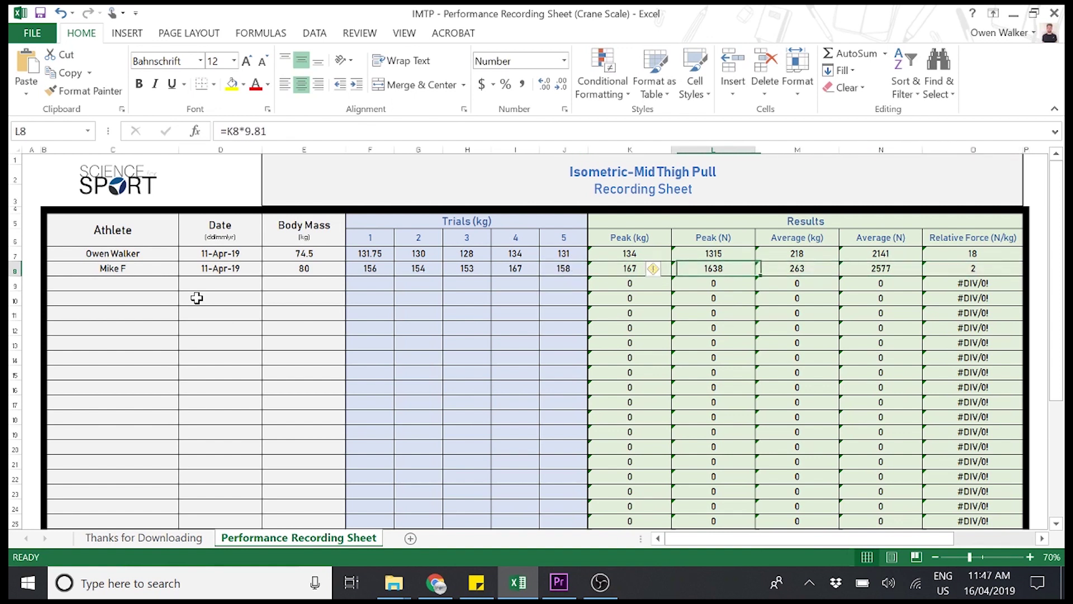
key(Left)
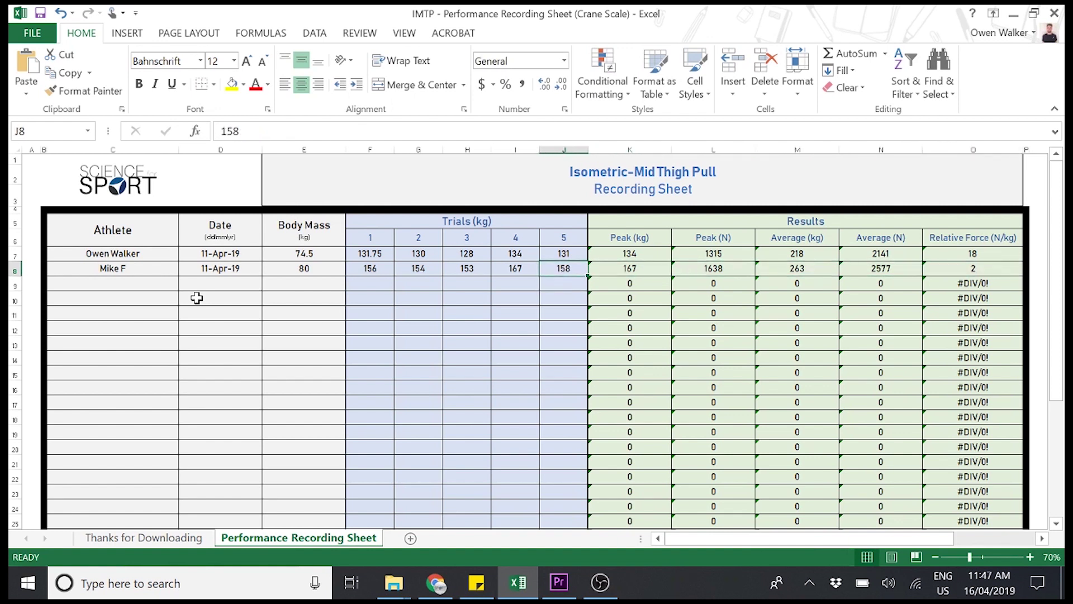
Base the second athlete's relative force on Peak (N) by changing its formula to =SUM(L8/E8).
click(939, 268)
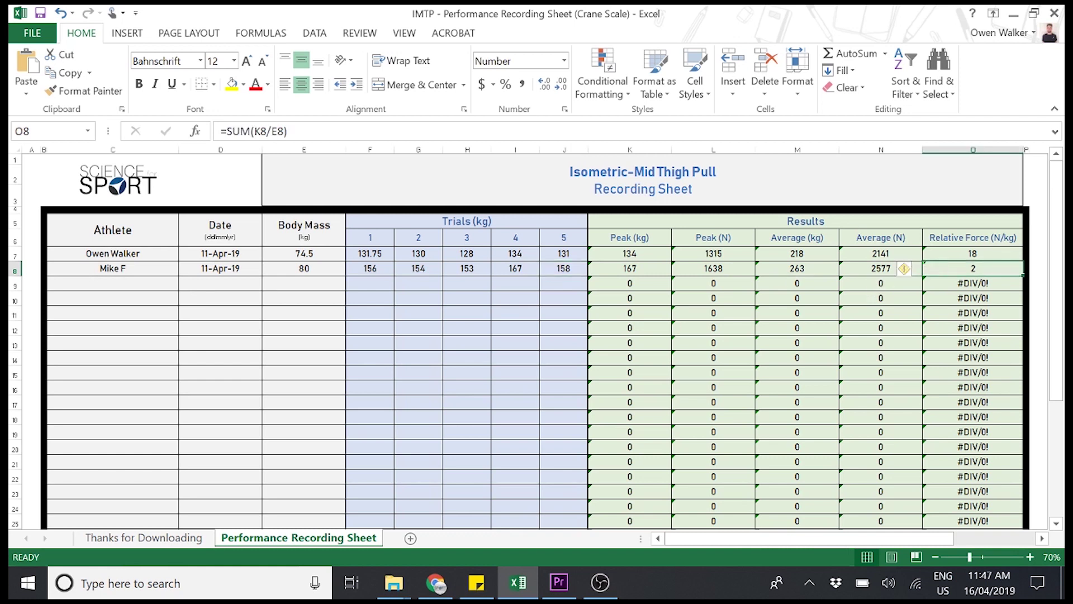
click(267, 130)
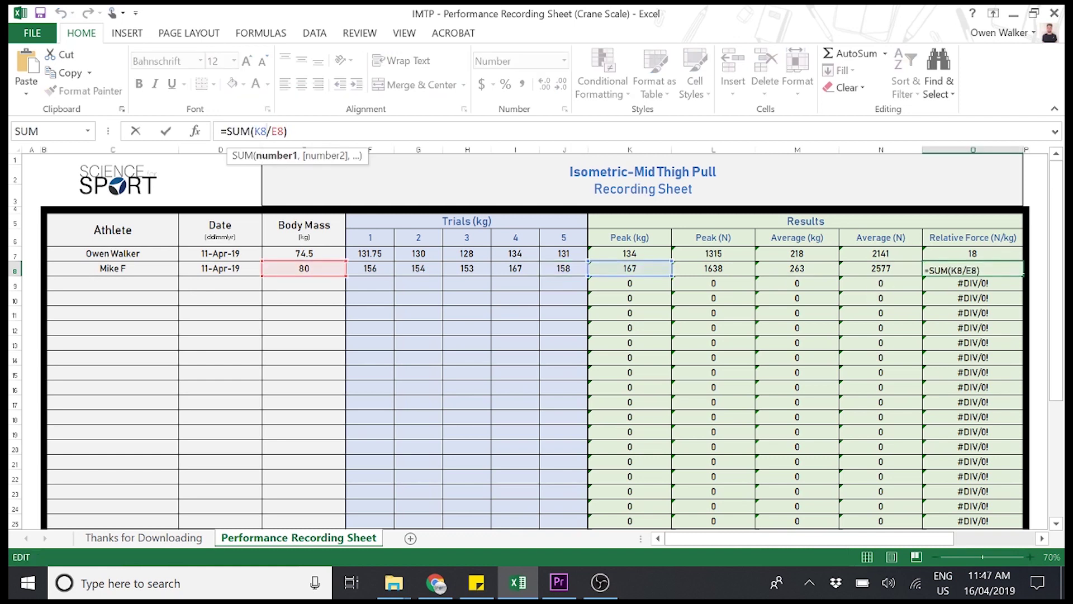
key(BackSpace)
key(BackSpace)
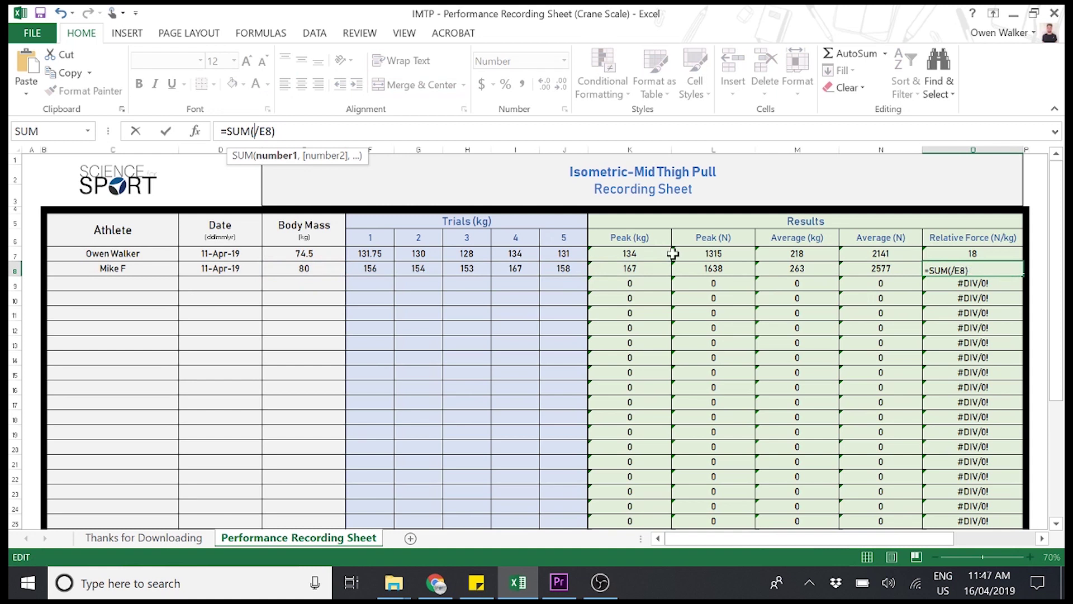
click(731, 271)
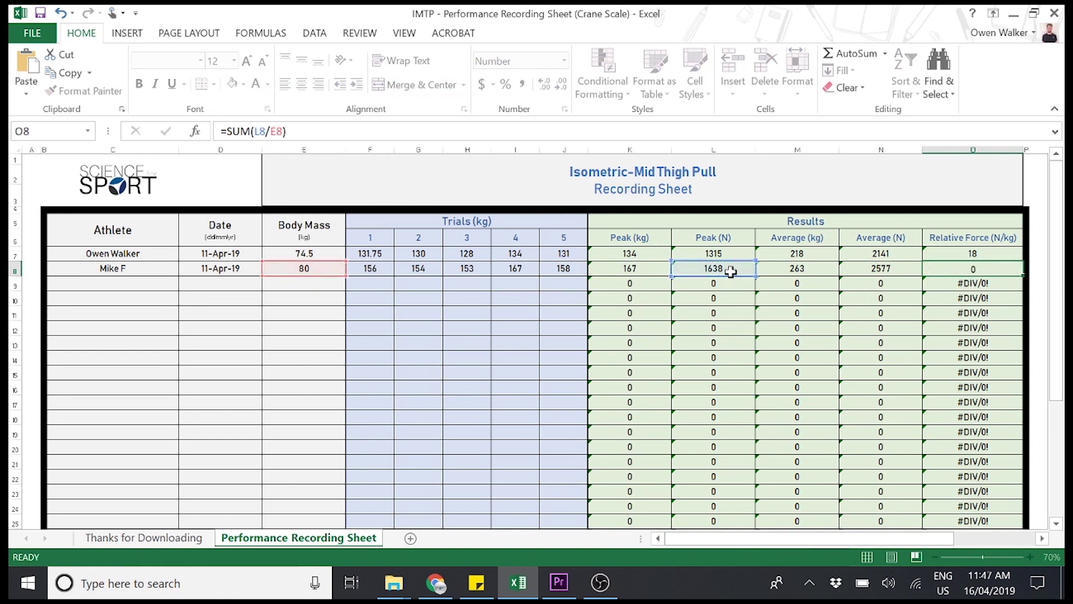
key(Return)
click(980, 271)
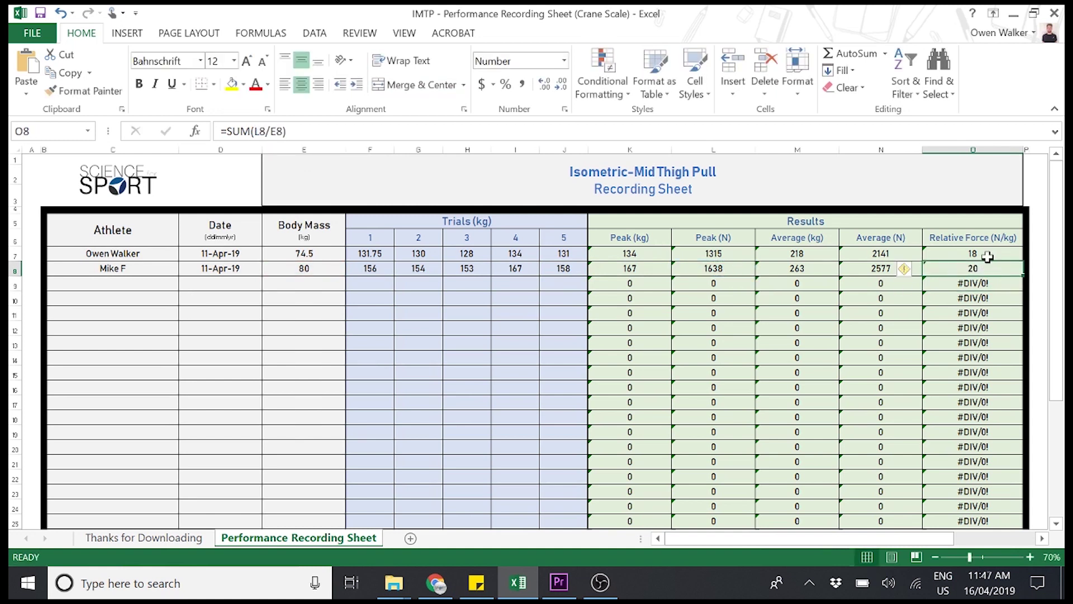